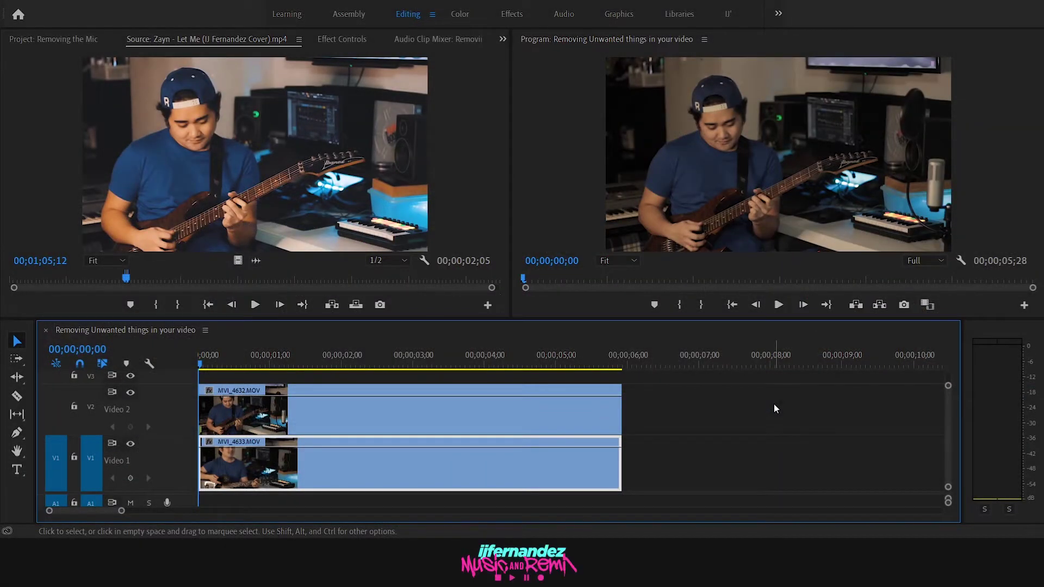
Step: Toggle Video 2 visibility repeatedly to compare the electric- and acoustic-guitar clips
{"action": "left_click", "coordinate": [465, 212]}
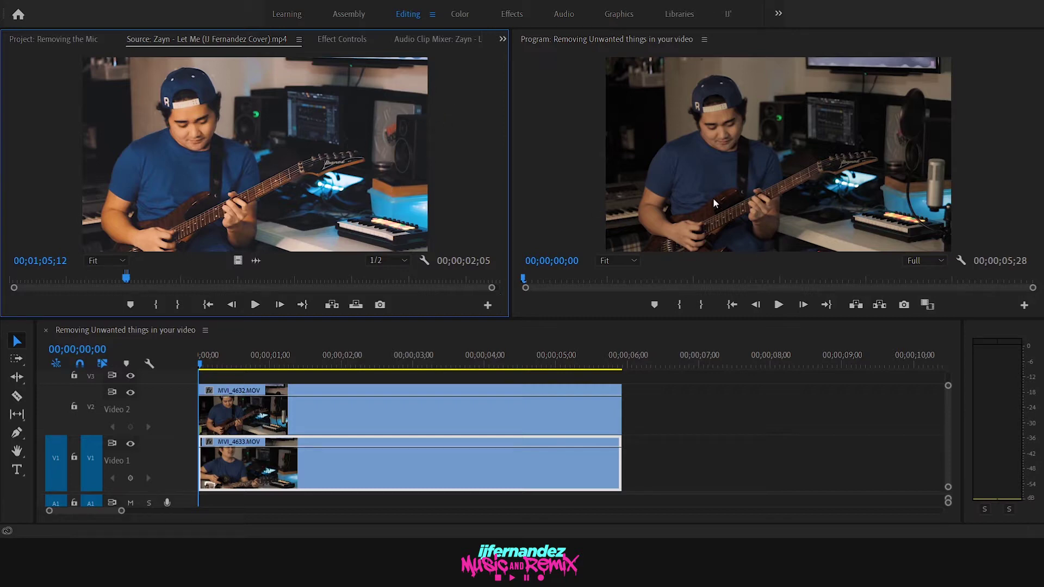
{"action": "left_click", "coordinate": [709, 174]}
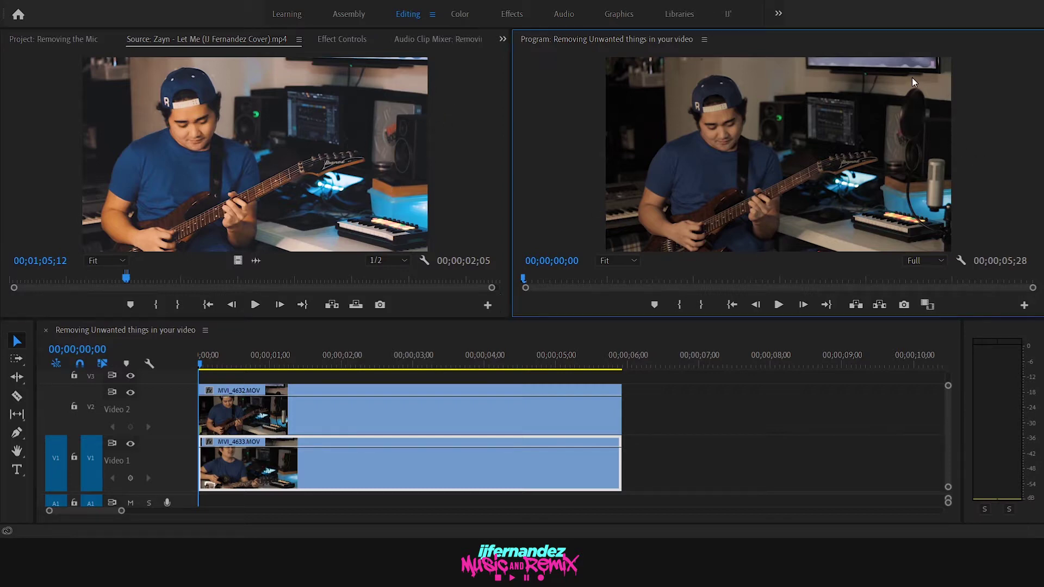
{"action": "left_click", "coordinate": [130, 392]}
{"action": "left_click", "coordinate": [130, 393]}
{"action": "left_click", "coordinate": [130, 394]}
{"action": "left_click", "coordinate": [130, 395]}
{"action": "left_click", "coordinate": [130, 393]}
{"action": "left_click", "coordinate": [130, 393]}
{"action": "left_click", "coordinate": [131, 393]}
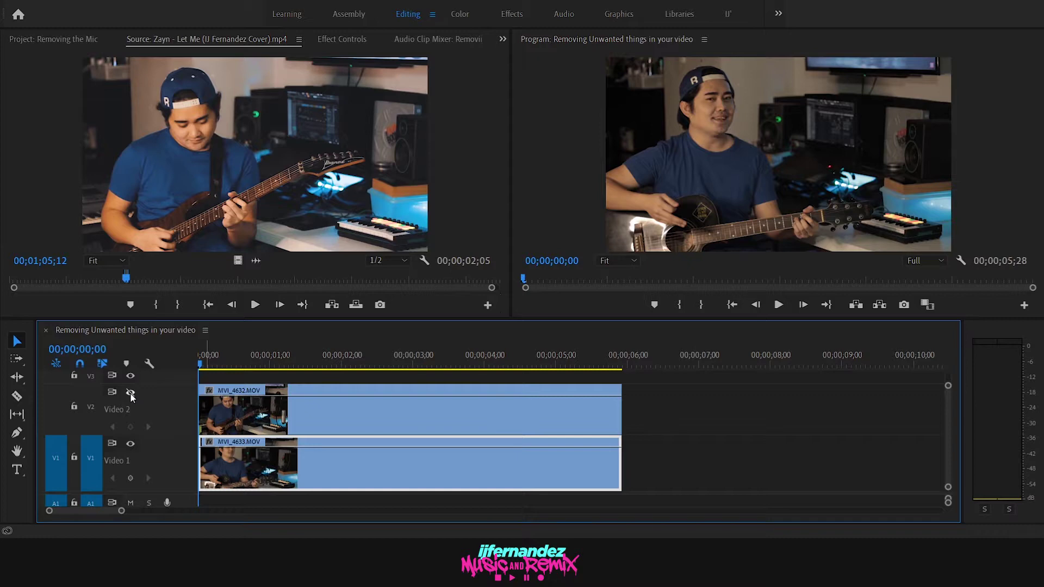
{"action": "left_click", "coordinate": [130, 394]}
Step: Return to the sequence start and hide Video 2 to reveal the acoustic-guitar clip
{"action": "left_click_drag", "start_coordinate": [336, 350], "coordinate": [199, 357]}
{"action": "left_click", "coordinate": [750, 167]}
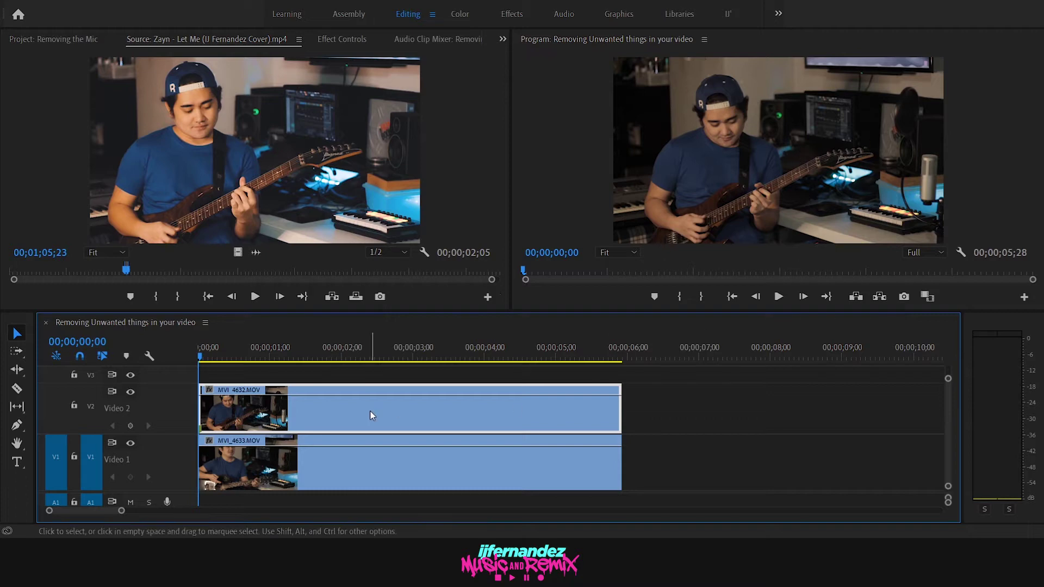
{"action": "left_click", "coordinate": [130, 393]}
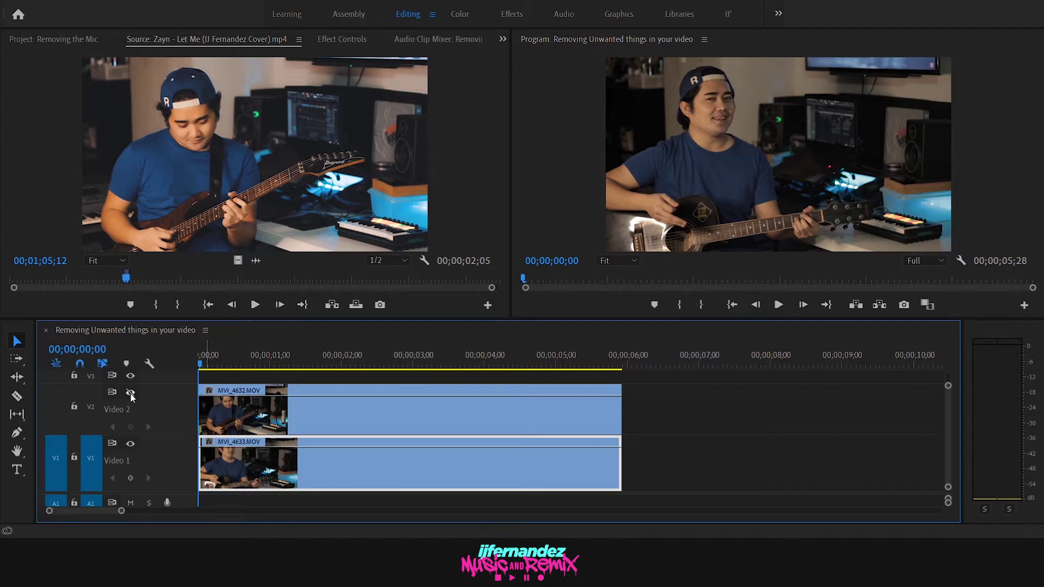
Step: Enlarge the timeline, preview the start, and hide Video 2 to view the background clip
{"action": "left_click_drag", "start_coordinate": [210, 318], "coordinate": [209, 310]}
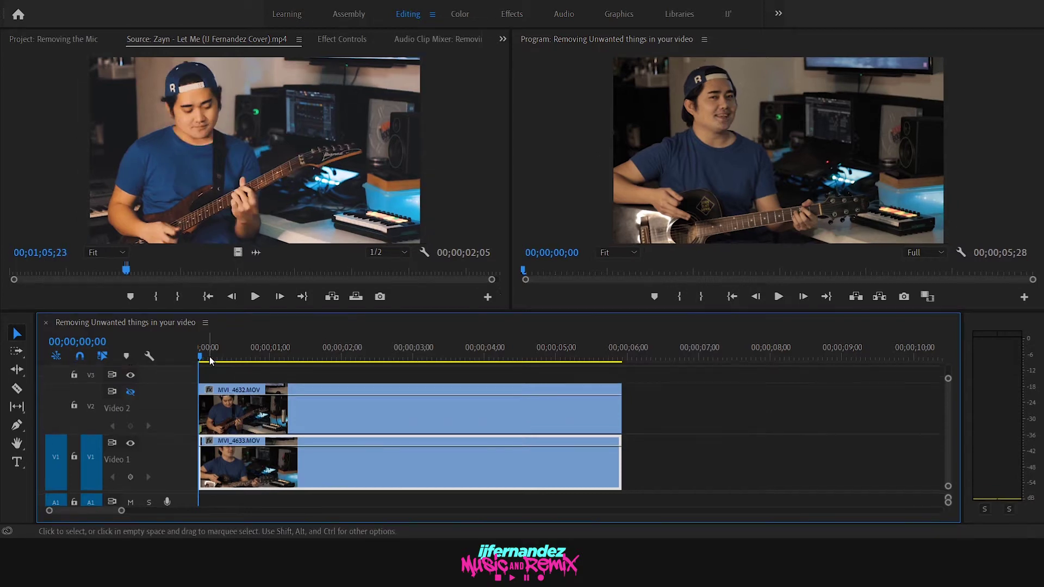
{"action": "left_click_drag", "start_coordinate": [202, 356], "coordinate": [182, 367]}
{"action": "left_click", "coordinate": [281, 354]}
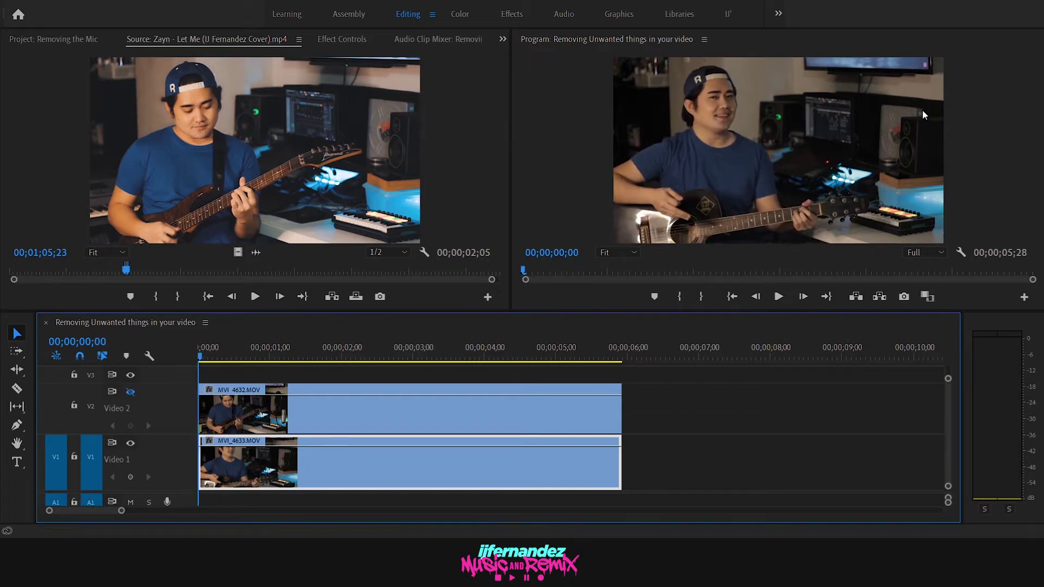
{"action": "left_click", "coordinate": [130, 392]}
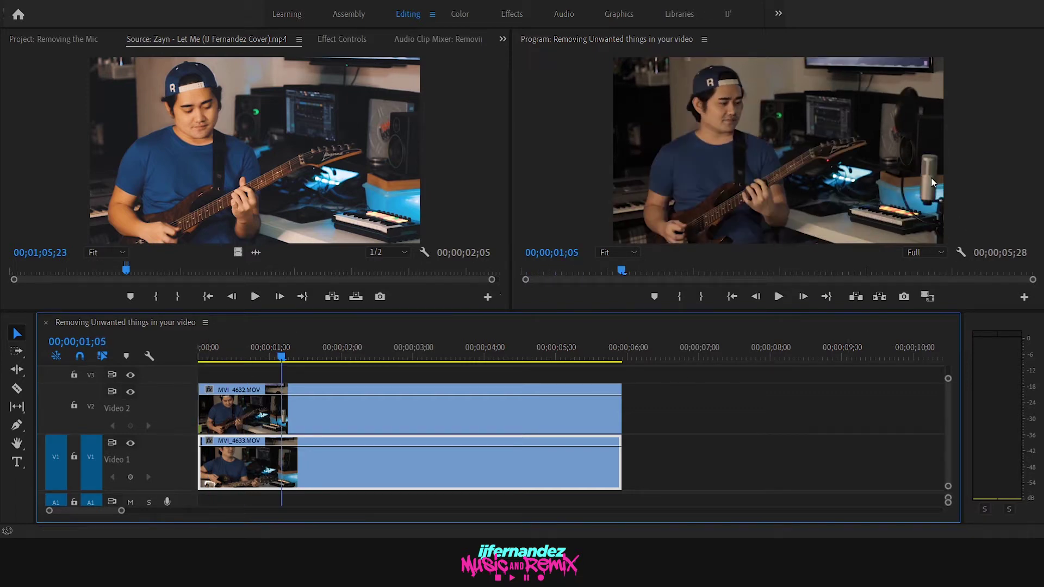
{"action": "left_click", "coordinate": [132, 392]}
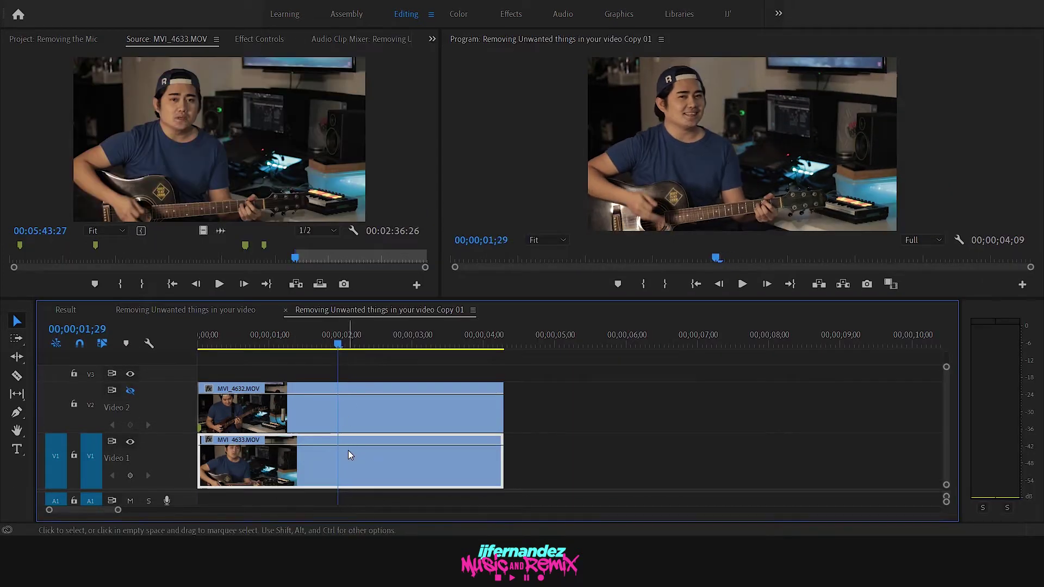
Step: Freeze the Video 1 clip on frame 00;05;45;26 with Frame Hold Options, then play to check
{"action": "right_click", "coordinate": [348, 452]}
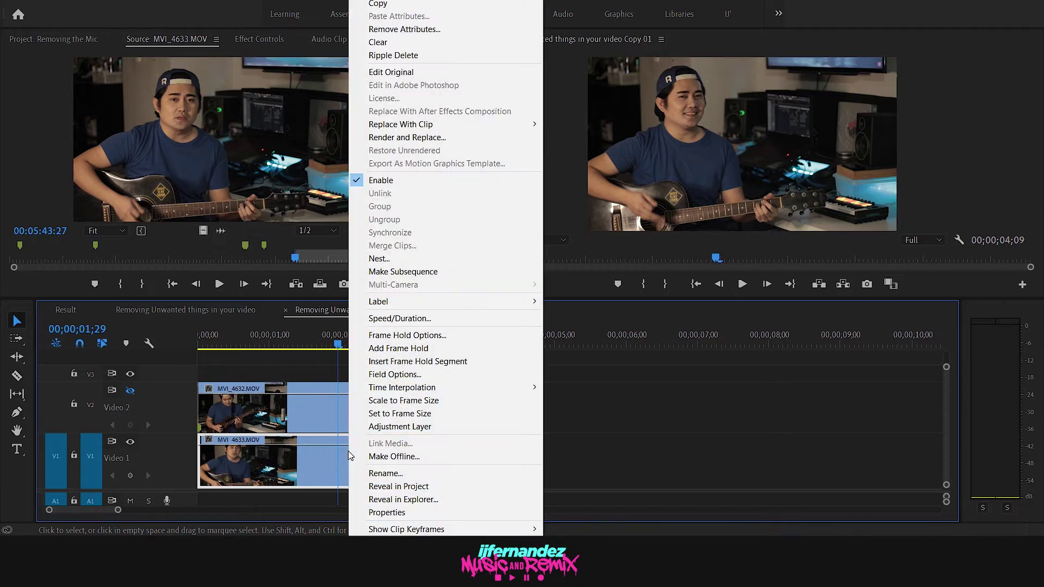
{"action": "left_click", "coordinate": [395, 335]}
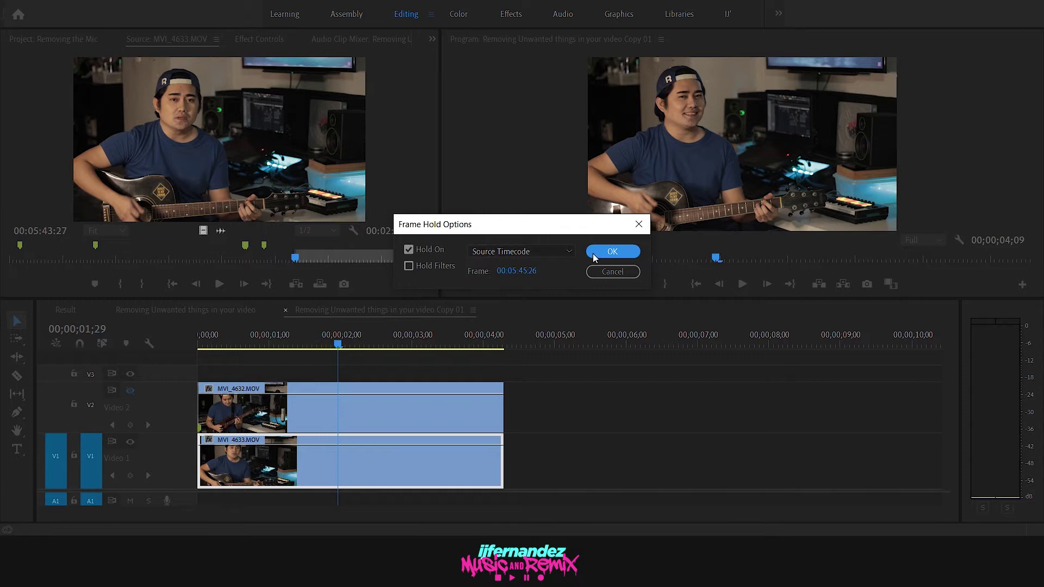
{"action": "left_click", "coordinate": [612, 252]}
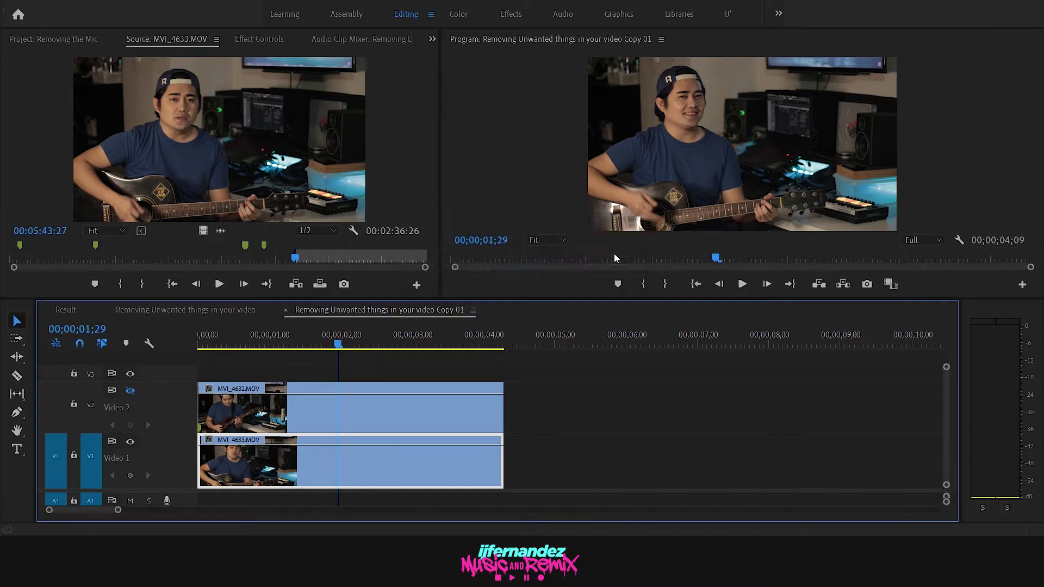
{"action": "left_click_drag", "start_coordinate": [338, 349], "coordinate": [161, 353]}
{"action": "key", "text": "space"}
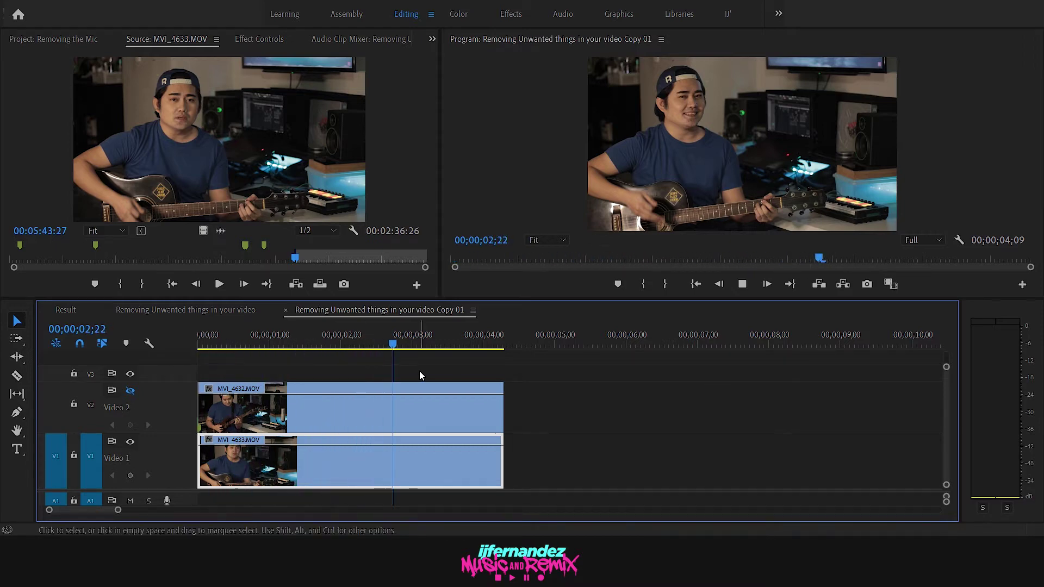
{"action": "key", "text": "space"}
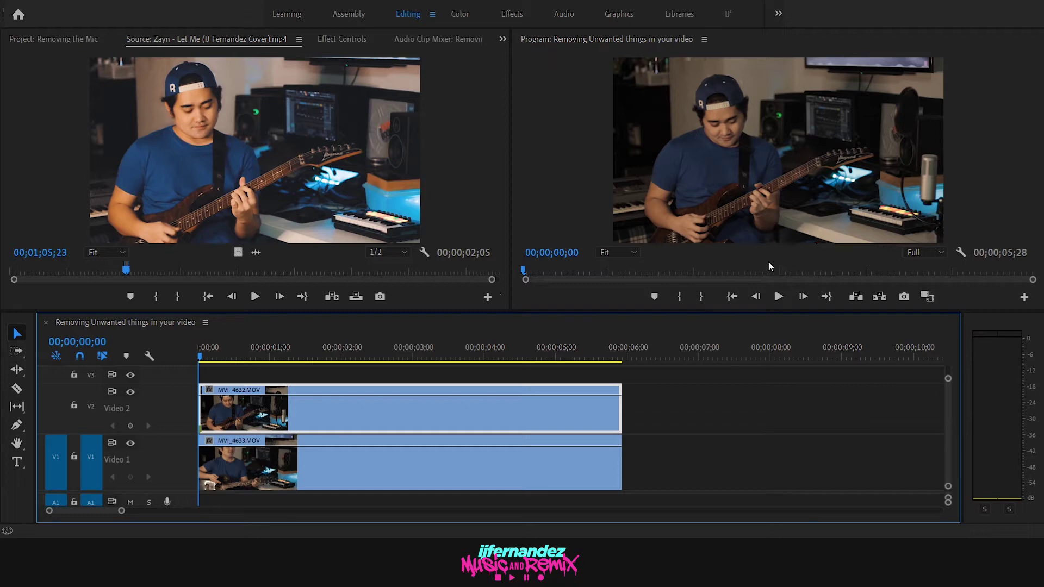
Step: Set MVI_4632's Motion Scale to 102 in Effect Controls
{"action": "left_click", "coordinate": [328, 39]}
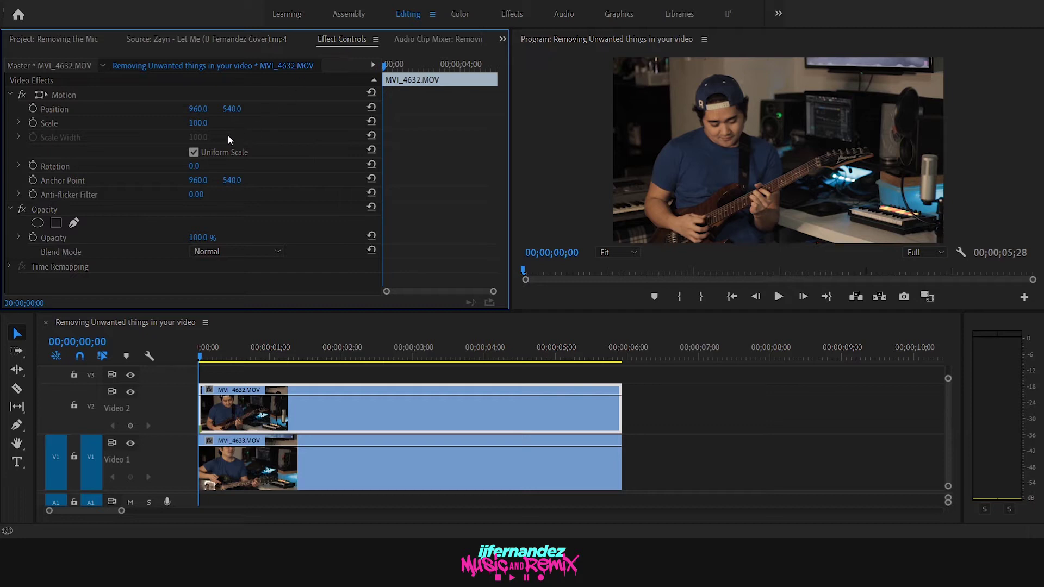
{"action": "left_click", "coordinate": [198, 123]}
{"action": "type", "text": "102"}
{"action": "key", "text": "Return"}
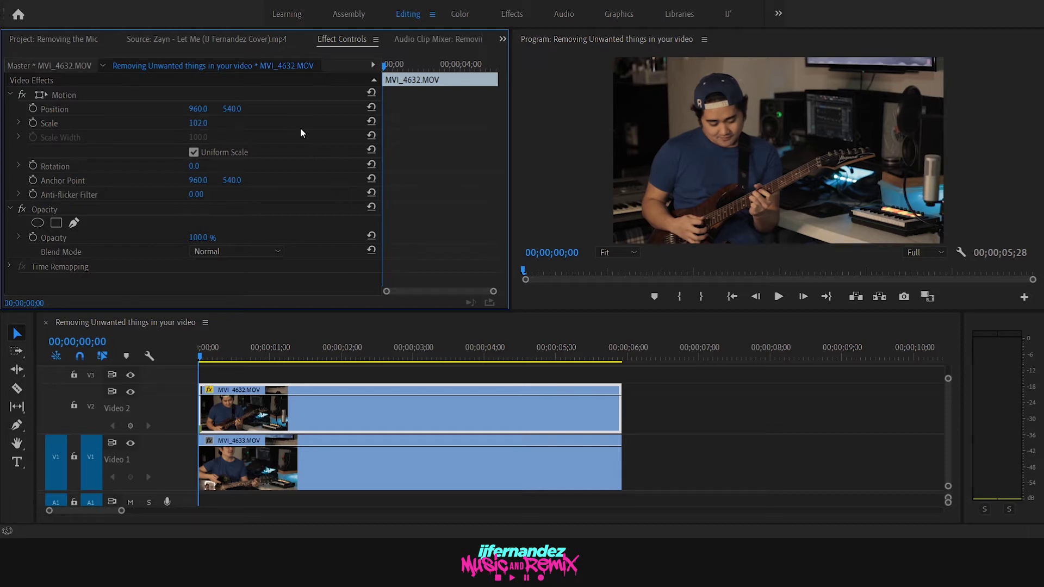
Step: Select MVI_4633 on Video 1 and set its Scale to 102
{"action": "left_click", "coordinate": [255, 442]}
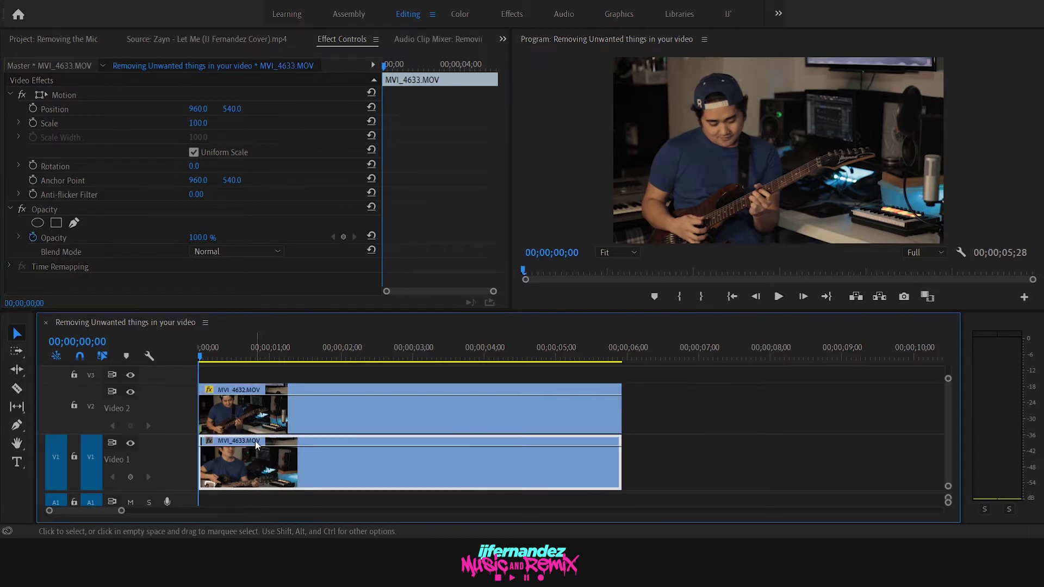
{"action": "left_click", "coordinate": [207, 119]}
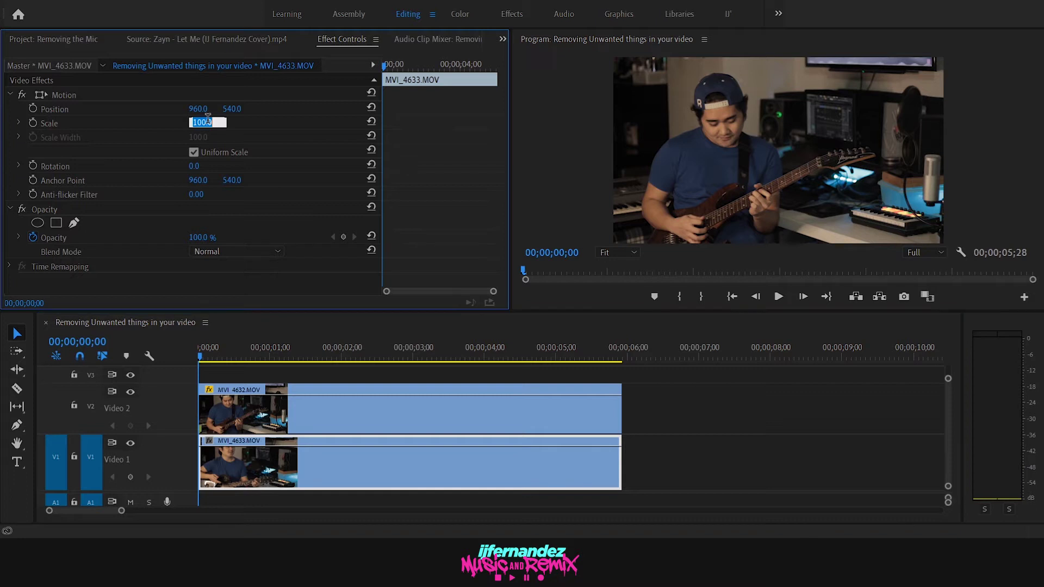
{"action": "type", "text": "102"}
{"action": "key", "text": "Return"}
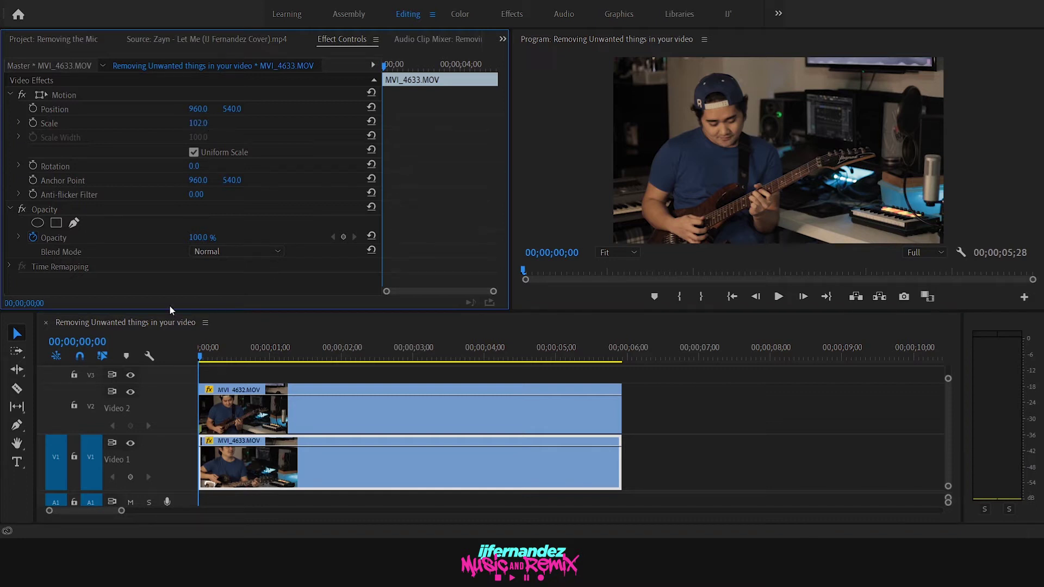
Step: Lower MVI_4632's opacity to 50% so both clips blend
{"action": "left_click", "coordinate": [256, 410]}
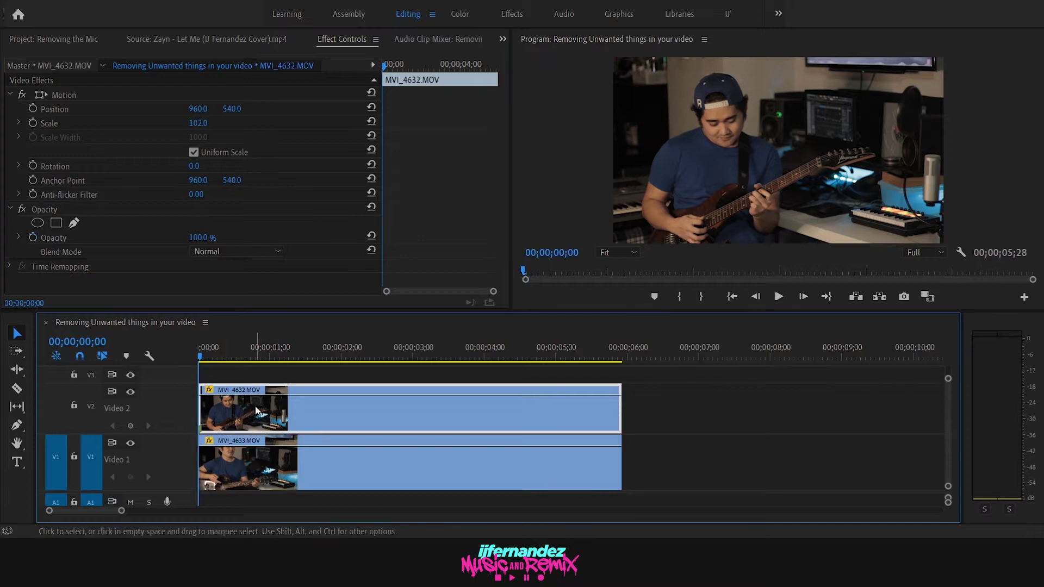
{"action": "left_click", "coordinate": [196, 240]}
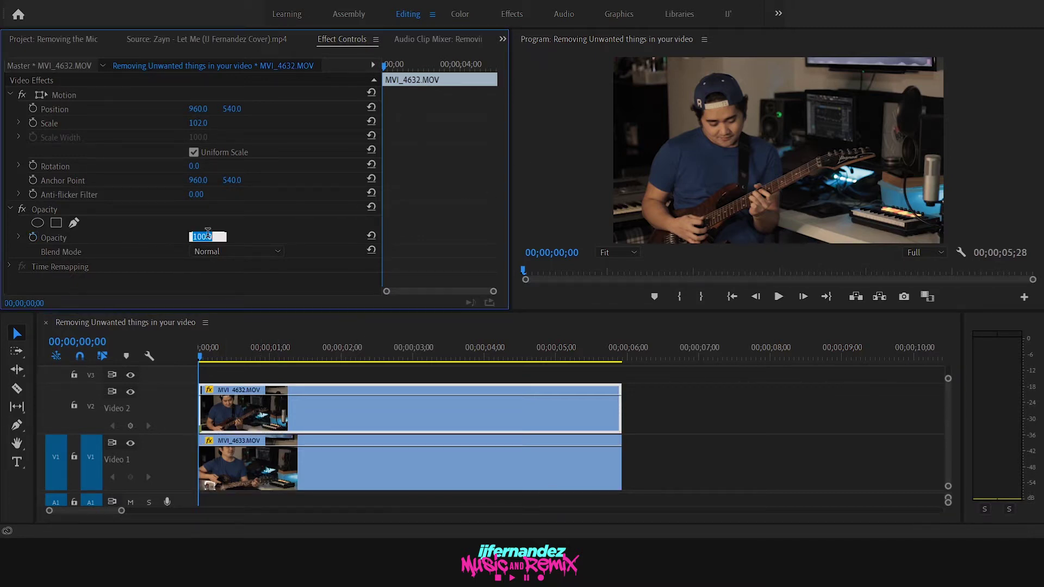
{"action": "type", "text": "50"}
{"action": "key", "text": "Return"}
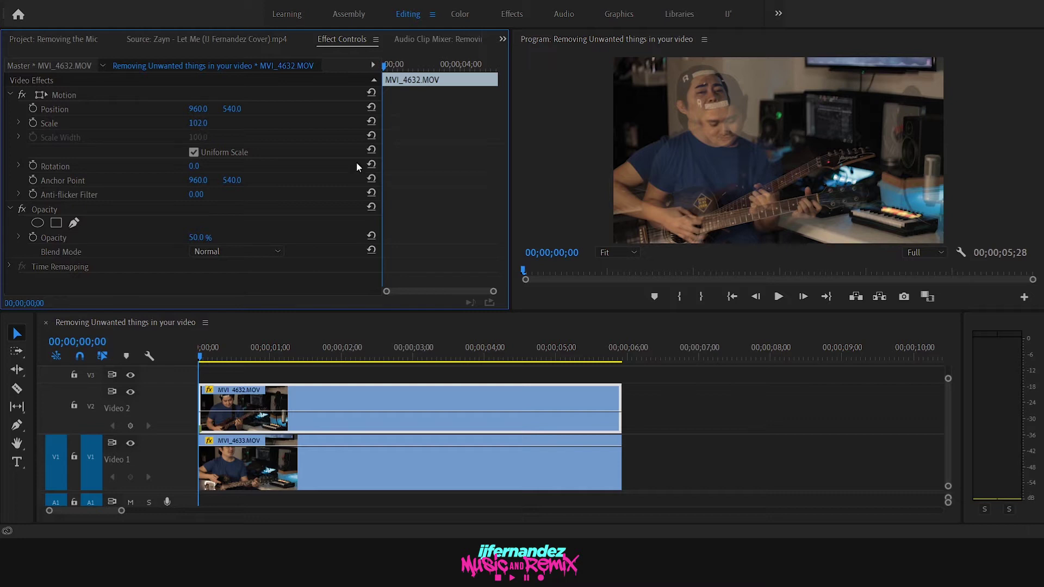
Step: At 100% Program monitor zoom, align MVI_4632 by setting Position to 955.0, 549.0
{"action": "left_click", "coordinate": [595, 266]}
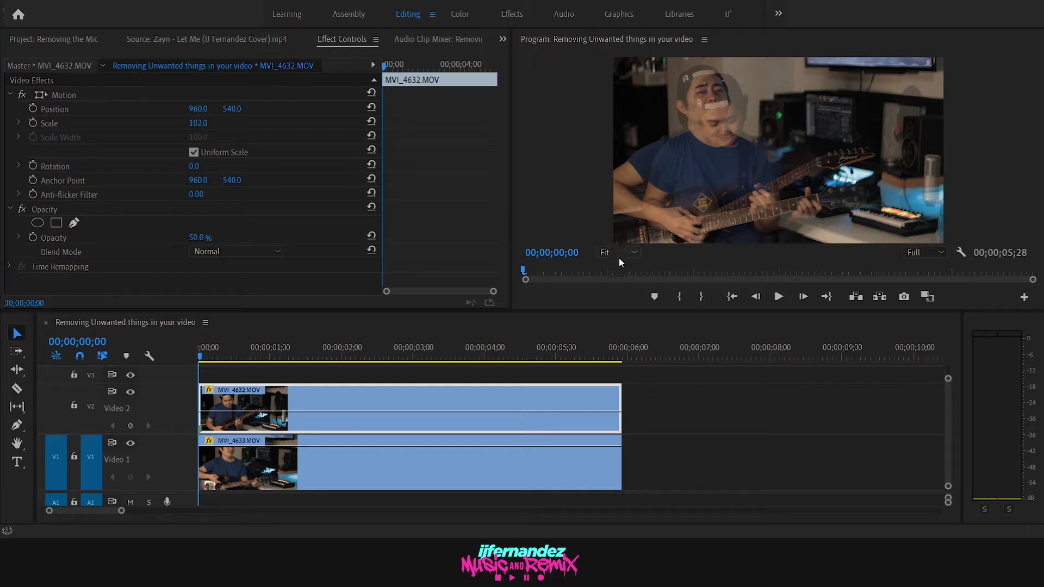
{"action": "left_click", "coordinate": [618, 341]}
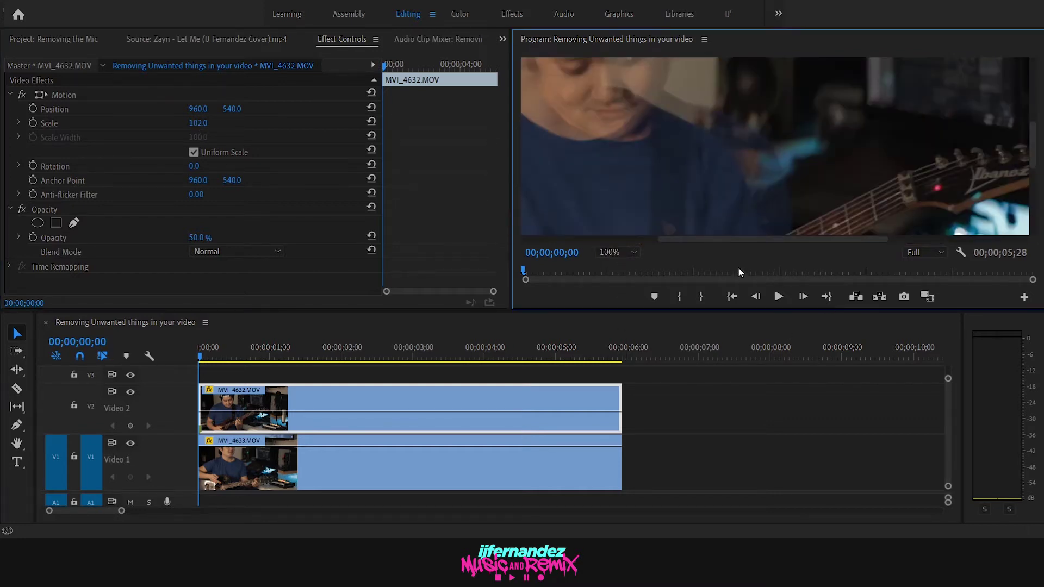
{"action": "left_click_drag", "start_coordinate": [700, 237], "coordinate": [970, 251]}
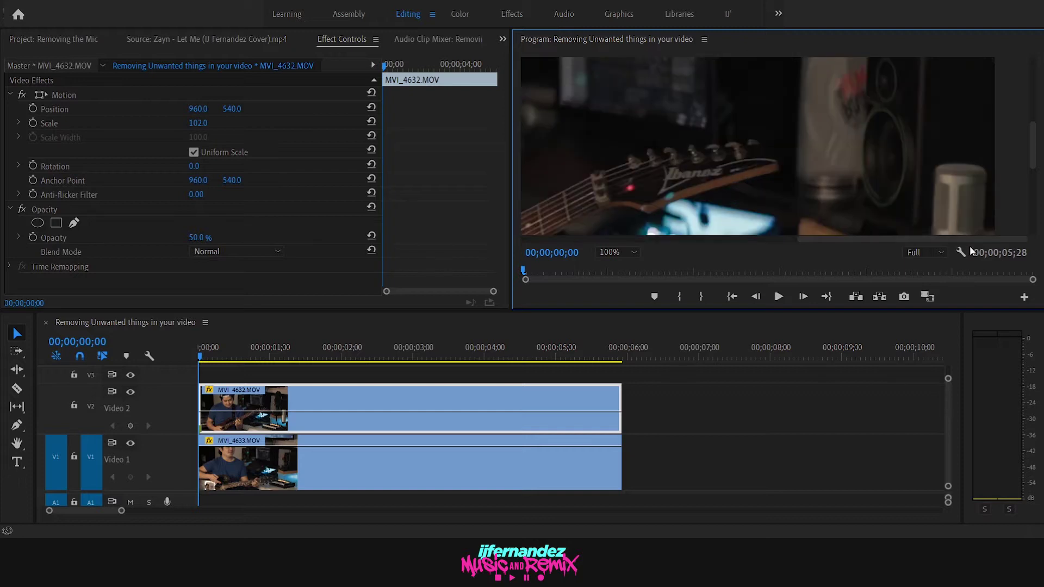
{"action": "left_click_drag", "start_coordinate": [1032, 144], "coordinate": [1032, 163]}
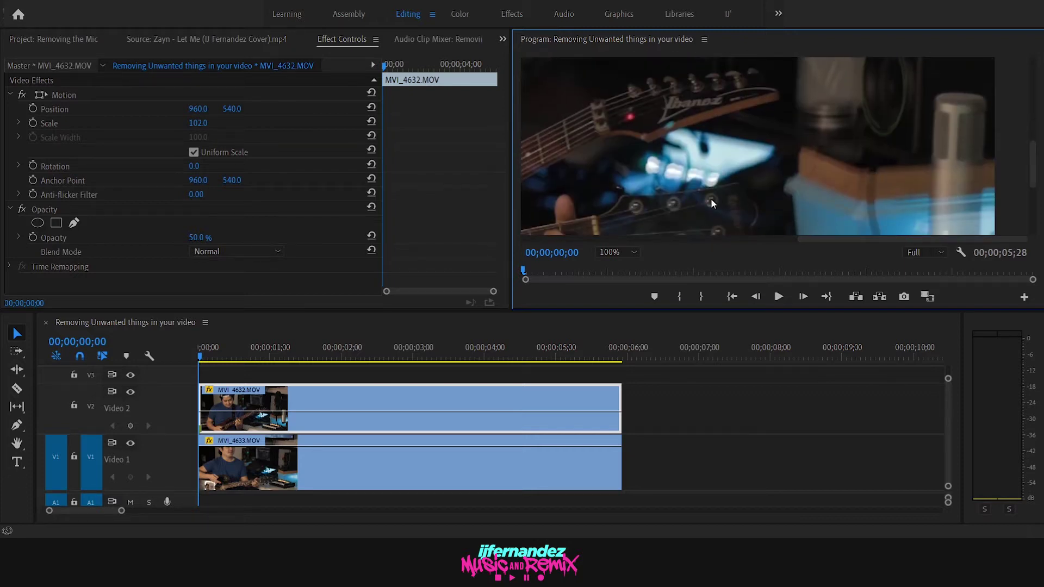
{"action": "left_click_drag", "start_coordinate": [198, 109], "coordinate": [239, 109]}
{"action": "left_click", "coordinate": [135, 397]}
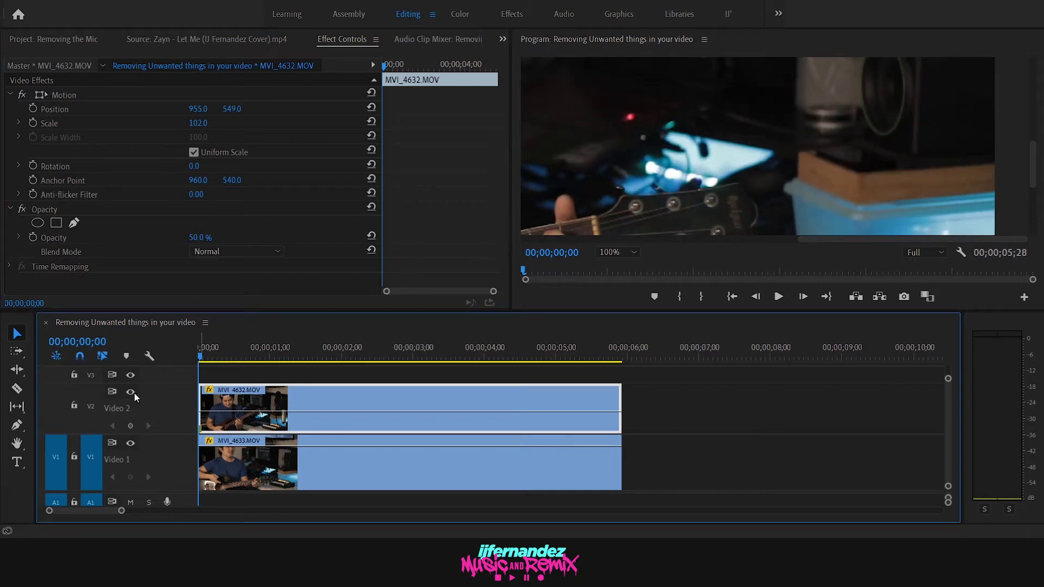
Step: Show the top track, restore MVI_4632's opacity to 100%, and set the monitor to Fit
{"action": "left_click", "coordinate": [133, 393]}
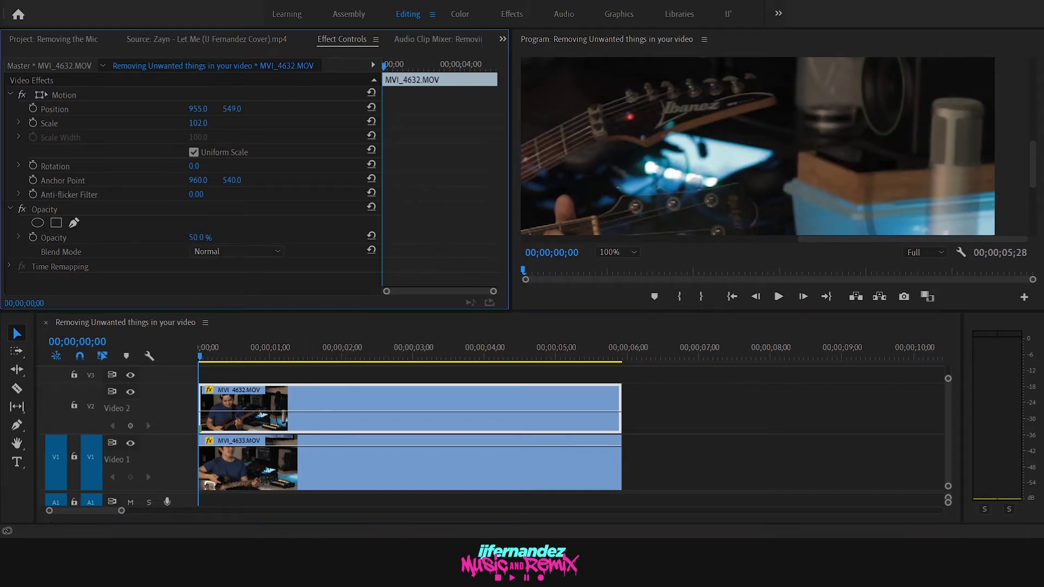
{"action": "left_click", "coordinate": [208, 236]}
{"action": "type", "text": "100"}
{"action": "key", "text": "Return"}
{"action": "left_click", "coordinate": [629, 253]}
{"action": "left_click", "coordinate": [626, 262]}
{"action": "left_click", "coordinate": [280, 408]}
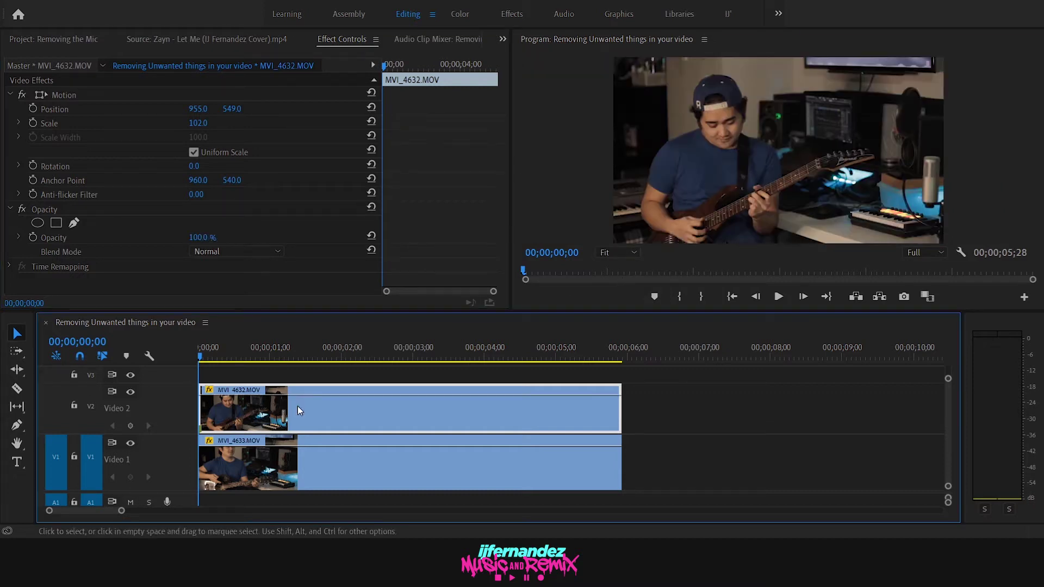
Step: Trace a freeform opacity mask around the microphone and pop filter, then mark it Inverted
{"action": "left_click", "coordinate": [74, 223]}
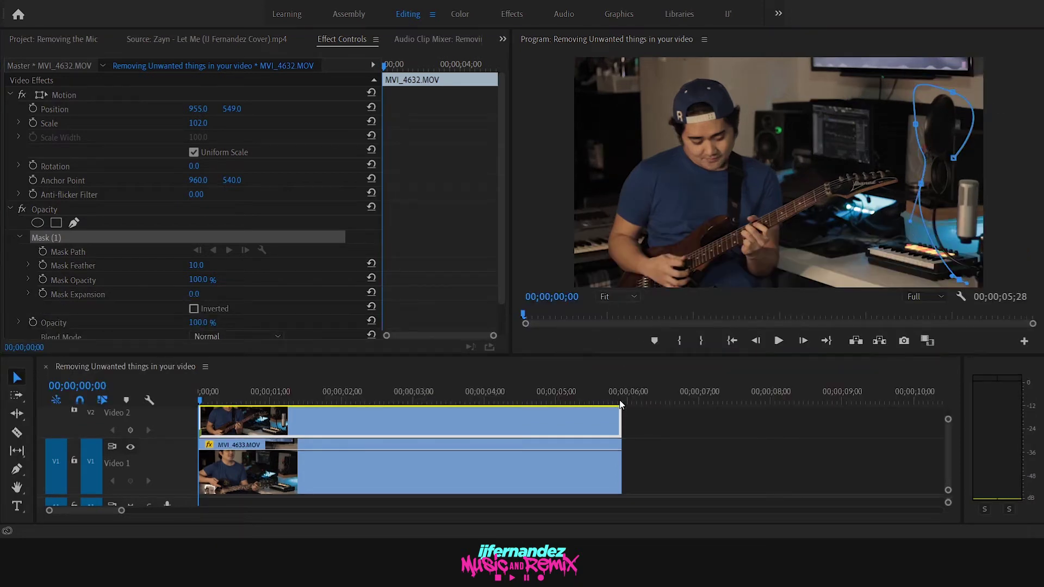
{"action": "left_click", "coordinate": [618, 296]}
{"action": "left_click", "coordinate": [612, 255]}
{"action": "scroll", "coordinate": [778, 164], "scroll_direction": "down", "scroll_amount": 3}
{"action": "scroll", "coordinate": [777, 164], "scroll_direction": "right", "scroll_amount": 5}
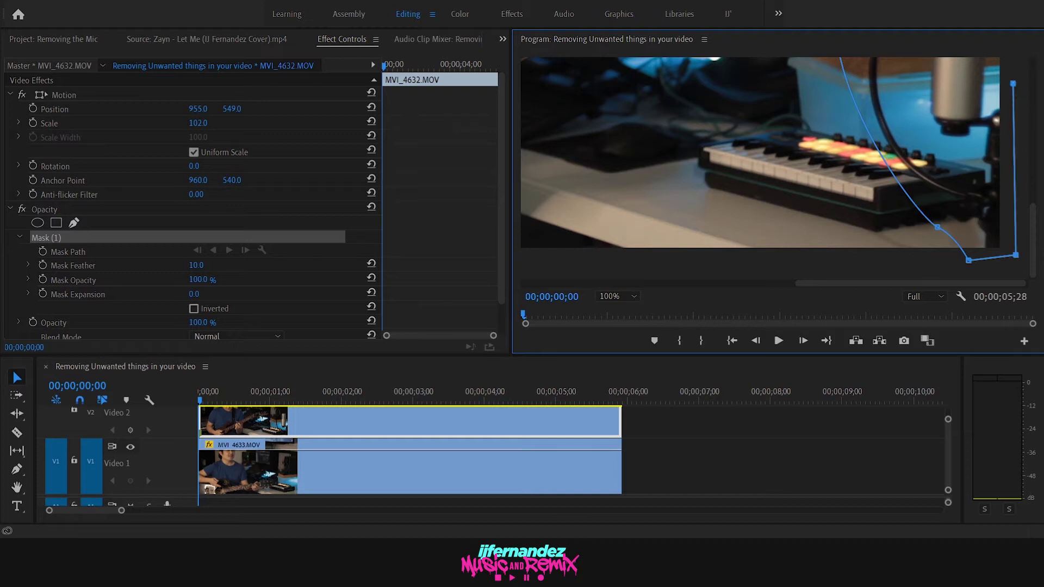
{"action": "scroll", "coordinate": [761, 163], "scroll_direction": "up", "scroll_amount": 5}
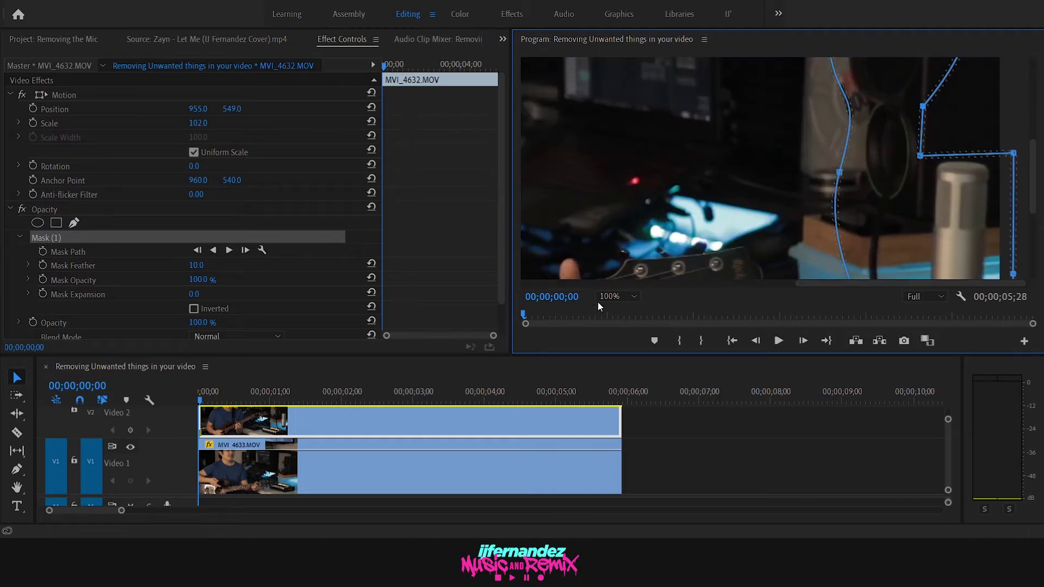
{"action": "left_click", "coordinate": [617, 296]}
{"action": "left_click", "coordinate": [611, 198]}
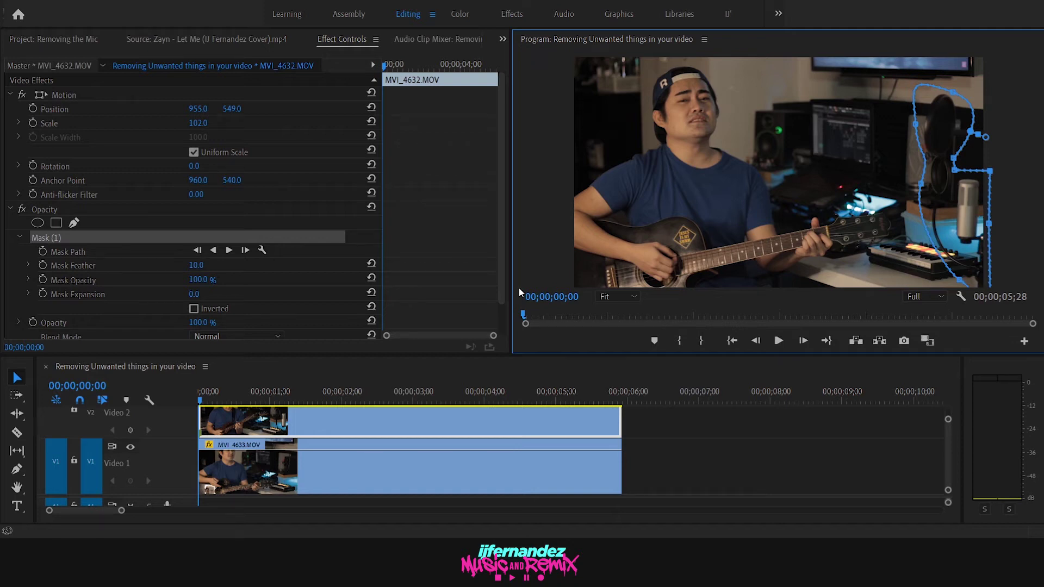
{"action": "left_click", "coordinate": [194, 309]}
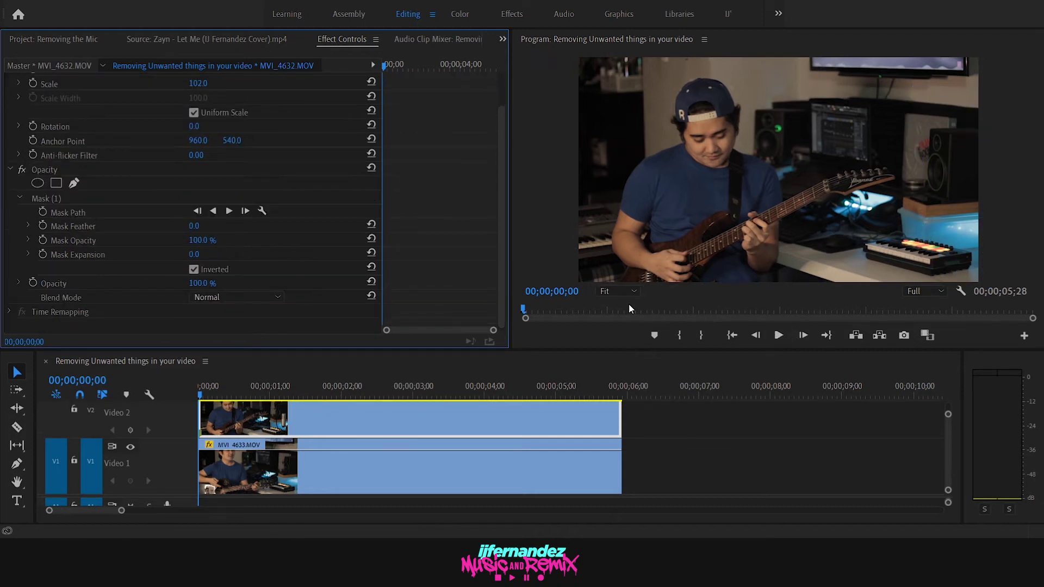
Step: Inspect the mask edge at 100% zoom, set Mask Feather to 30 after trying 20, then return to Fit
{"action": "left_click", "coordinate": [611, 291]}
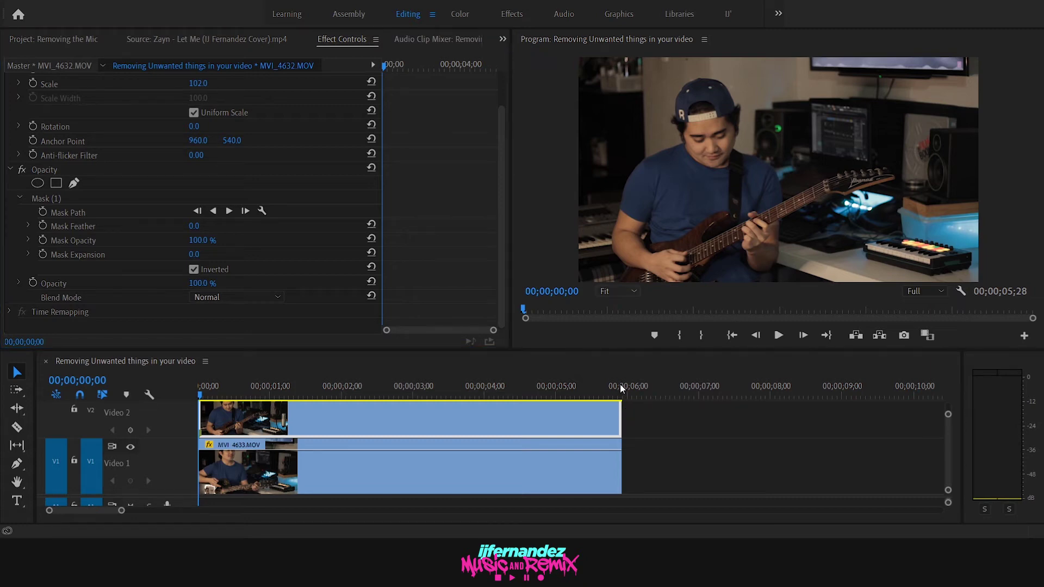
{"action": "left_click", "coordinate": [620, 384]}
{"action": "left_click_drag", "start_coordinate": [748, 278], "coordinate": [888, 278]}
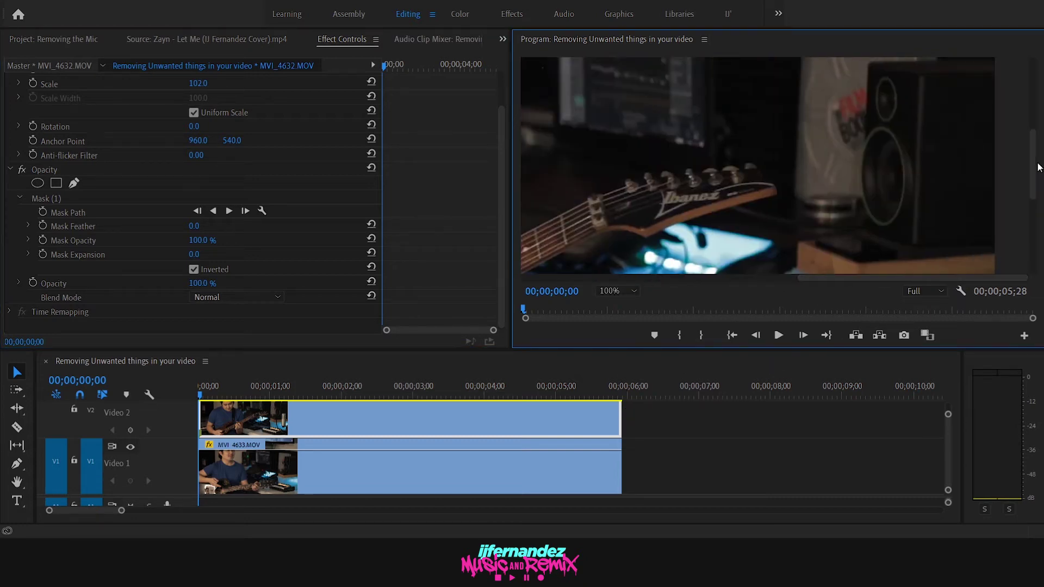
{"action": "left_click_drag", "start_coordinate": [1035, 163], "coordinate": [1035, 196]}
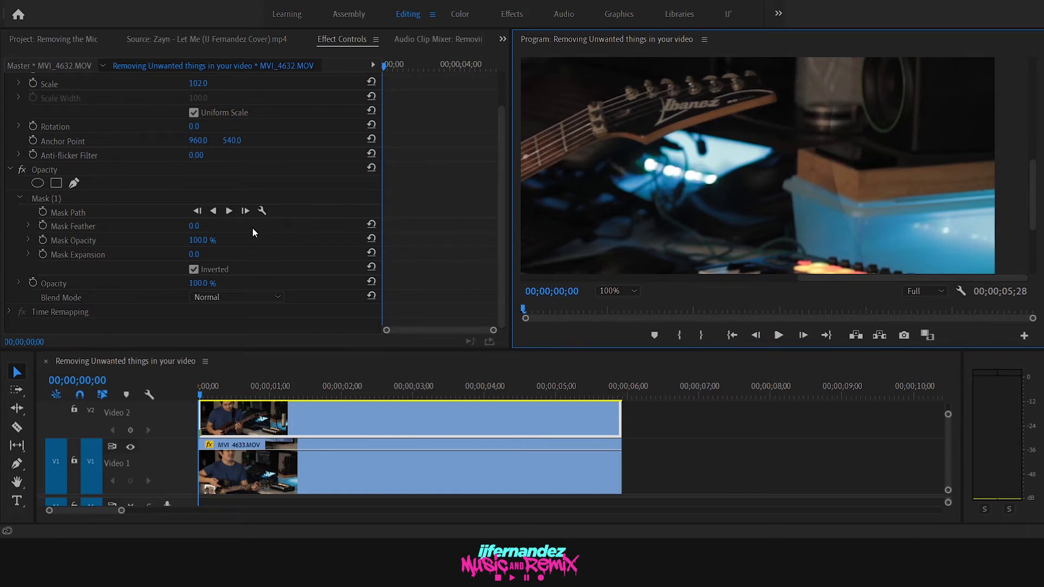
{"action": "left_click", "coordinate": [192, 226]}
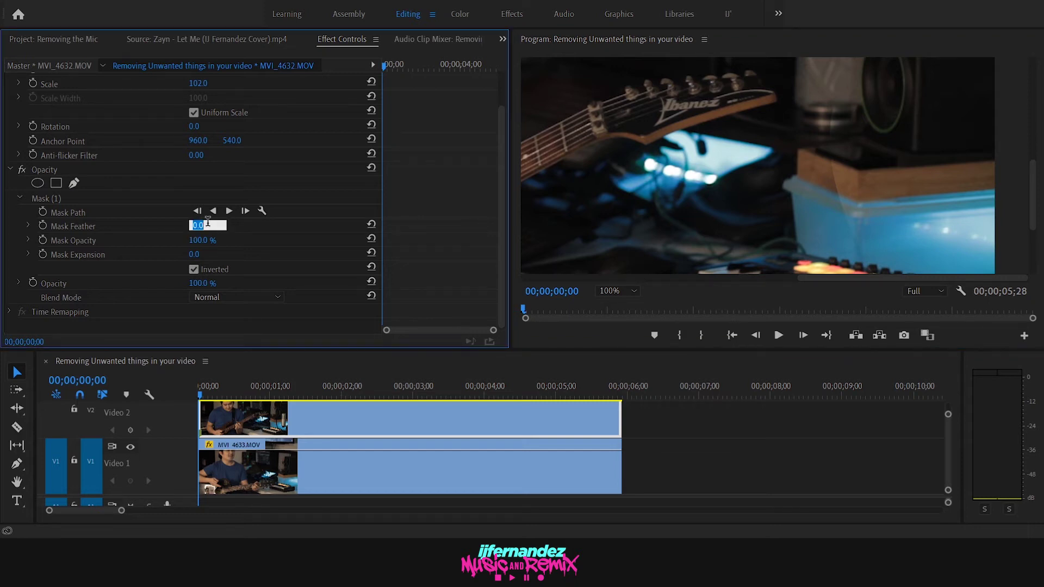
{"action": "type", "text": "20"}
{"action": "key", "text": "Return"}
{"action": "left_click", "coordinate": [209, 227]}
{"action": "type", "text": "30"}
{"action": "key", "text": "Return"}
{"action": "left_click", "coordinate": [615, 308]}
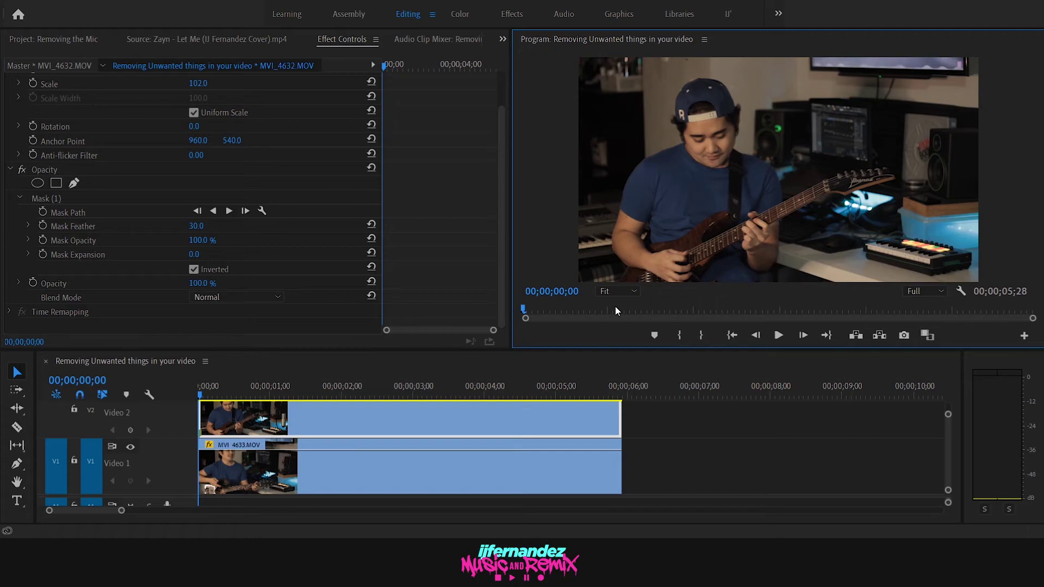